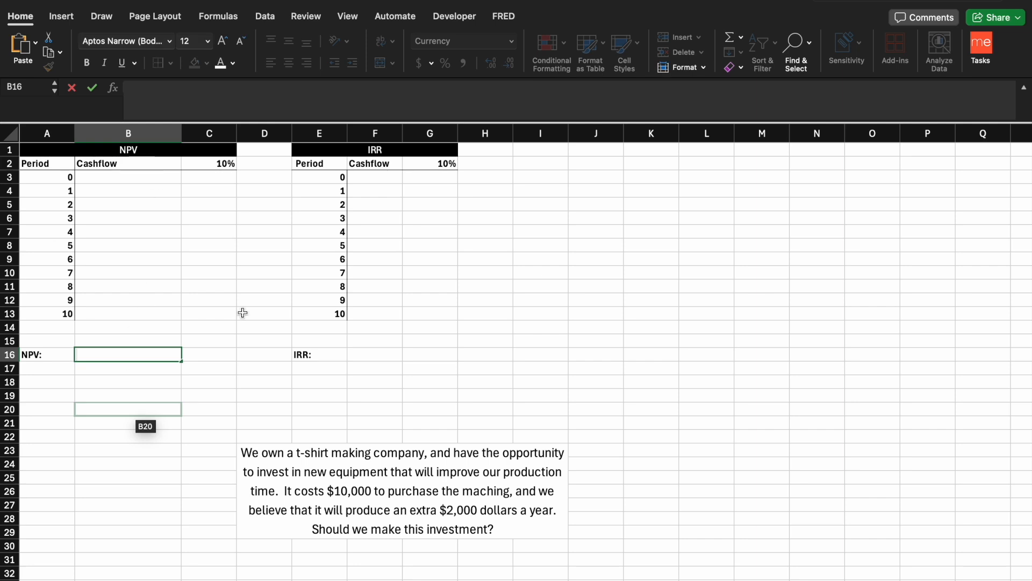
Correct the misspelled "maching" to "machine" in the investment scenario text in D23.
click(277, 506)
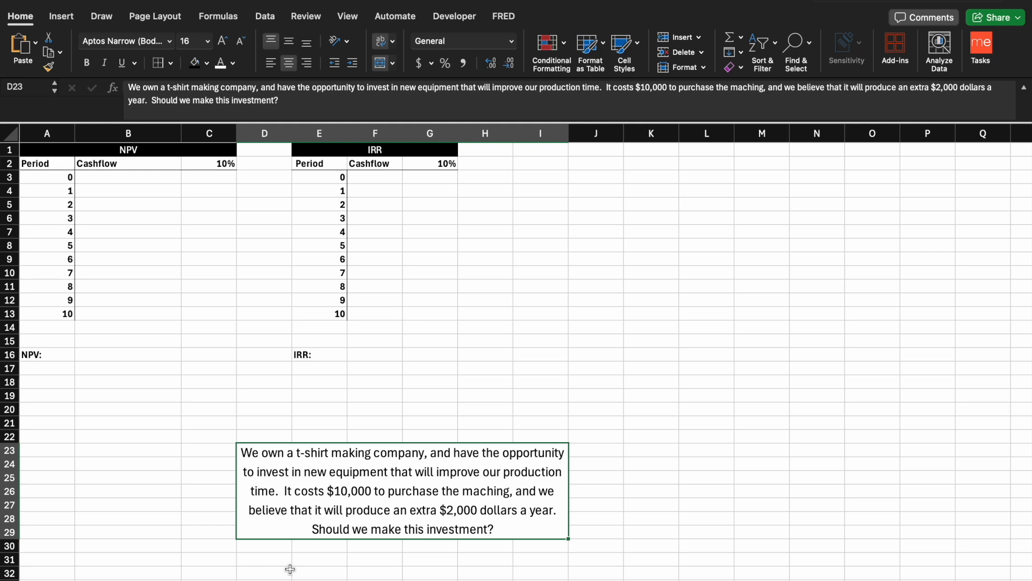
double_click(507, 491)
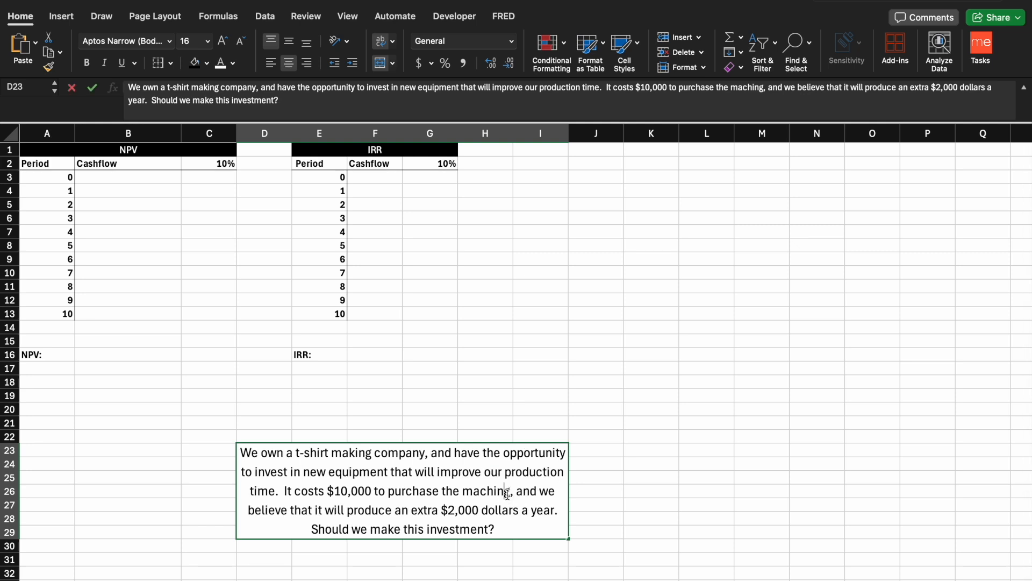
key(BackSpace)
text(e)
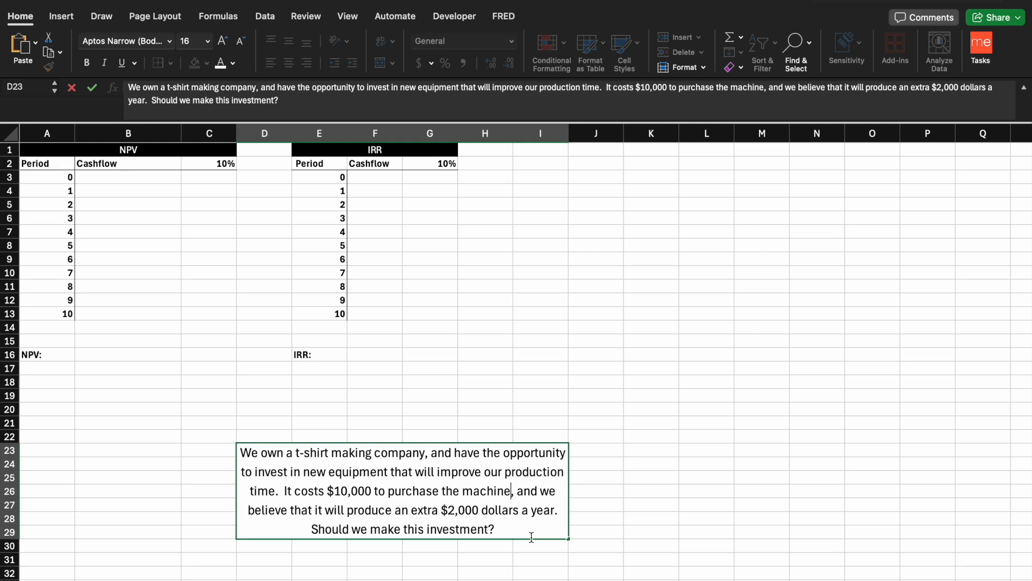
Enter -10,000 as the period 0 cashflow in B3 of the NPV table.
click(144, 180)
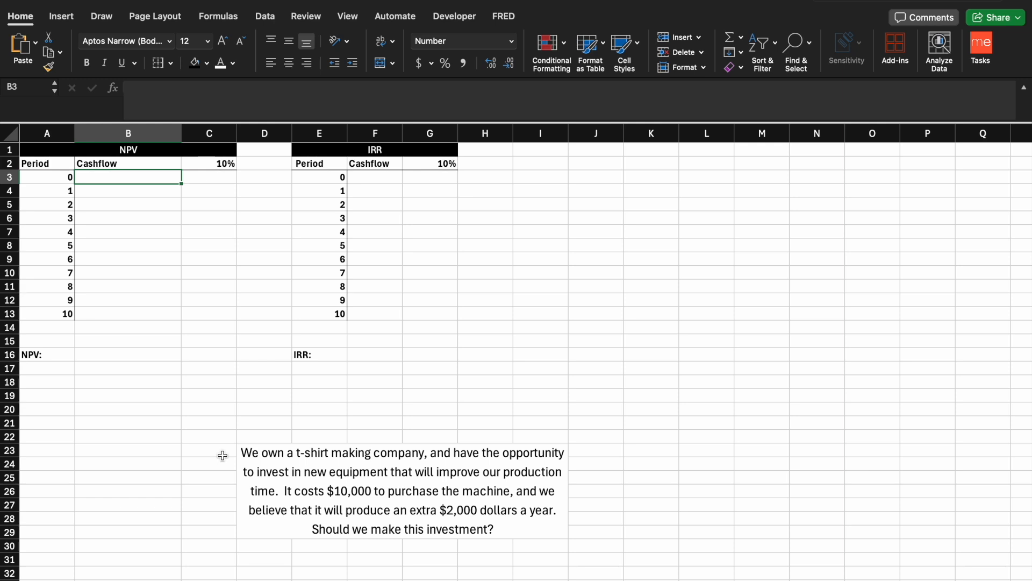
text(10)
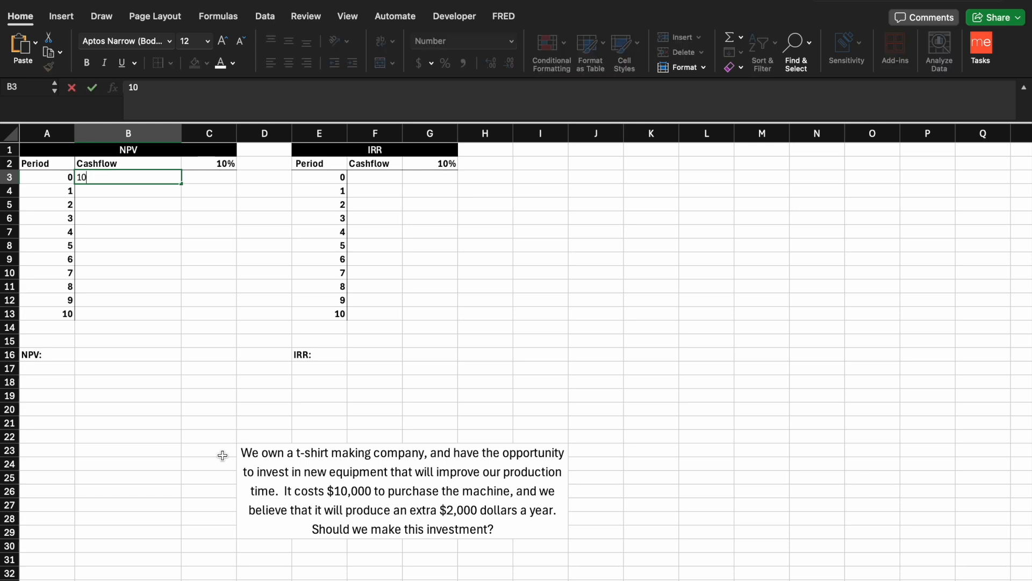
text(,000)
click(80, 178)
text(-)
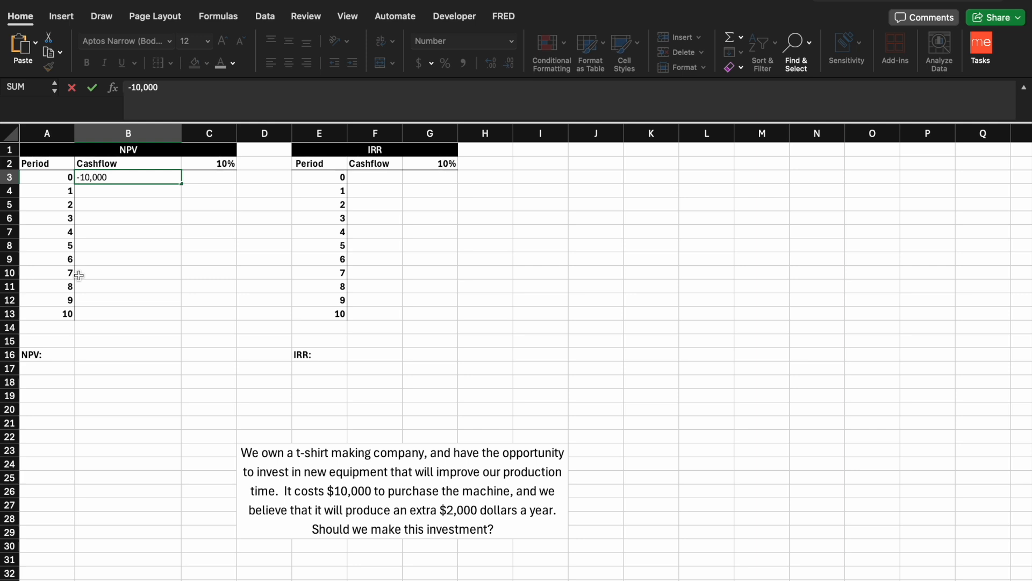
key(Return)
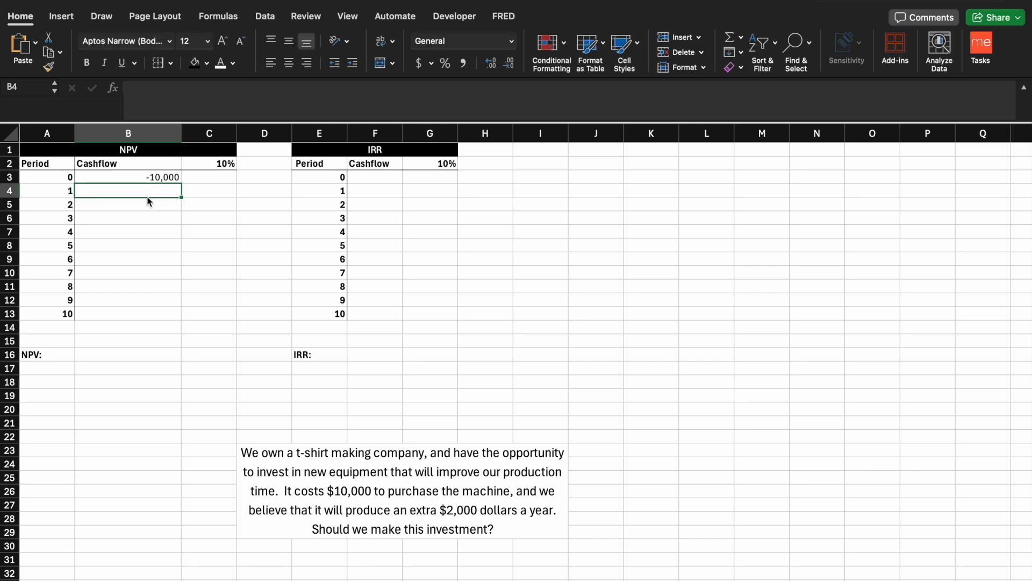
Enter 2000 as the period 1 cashflow in B4 and fill it down through period 10 in B13.
text(2000)
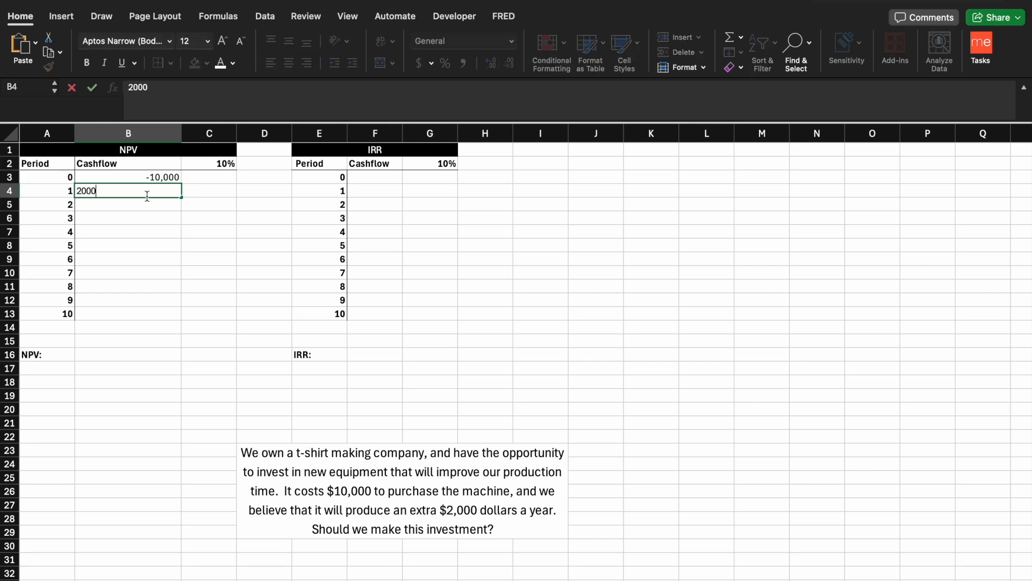
key(Return)
click(147, 191)
drag(182, 197, 165, 321)
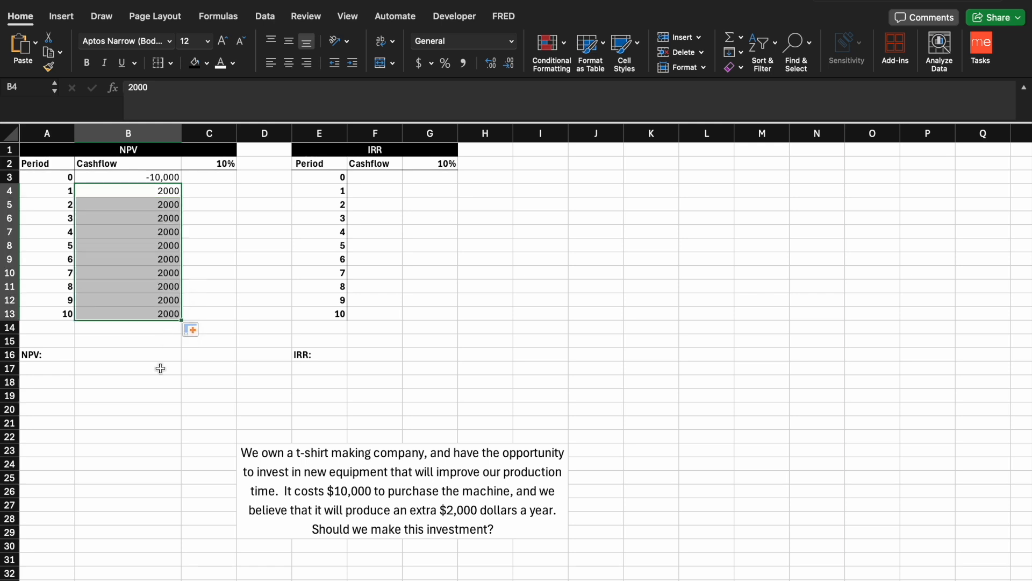
click(156, 399)
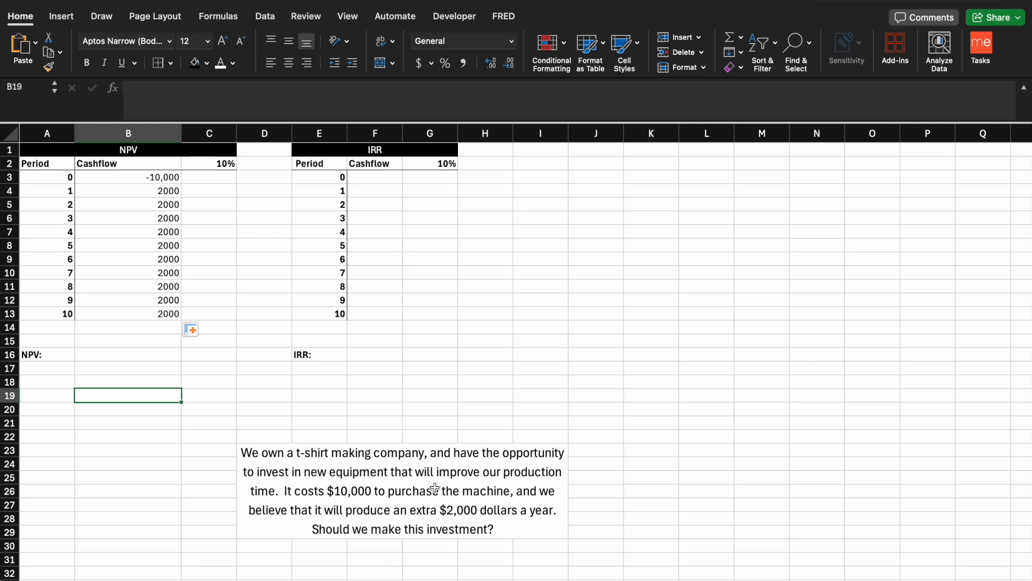
click(122, 357)
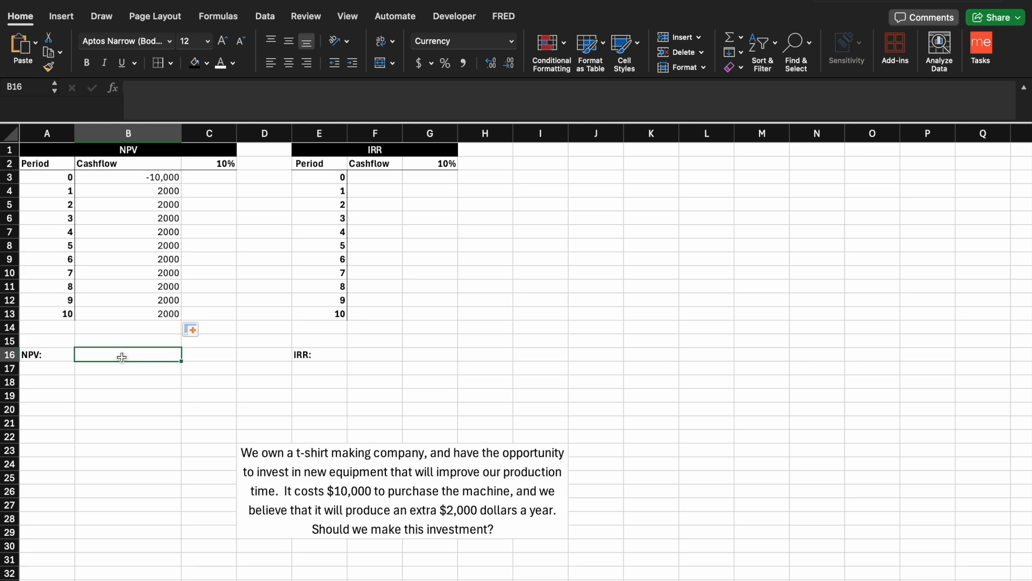
click(113, 179)
click(115, 200)
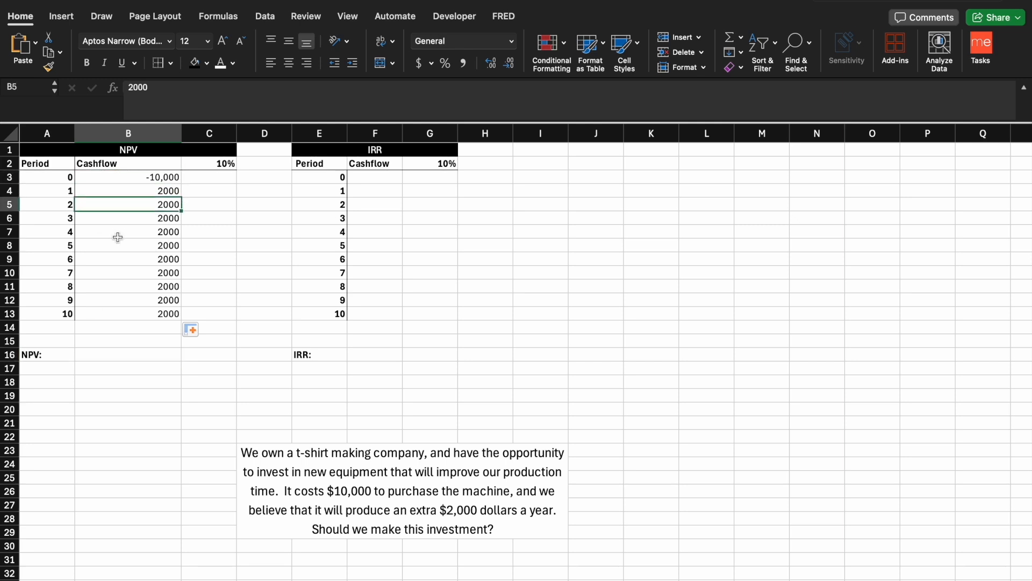
click(216, 164)
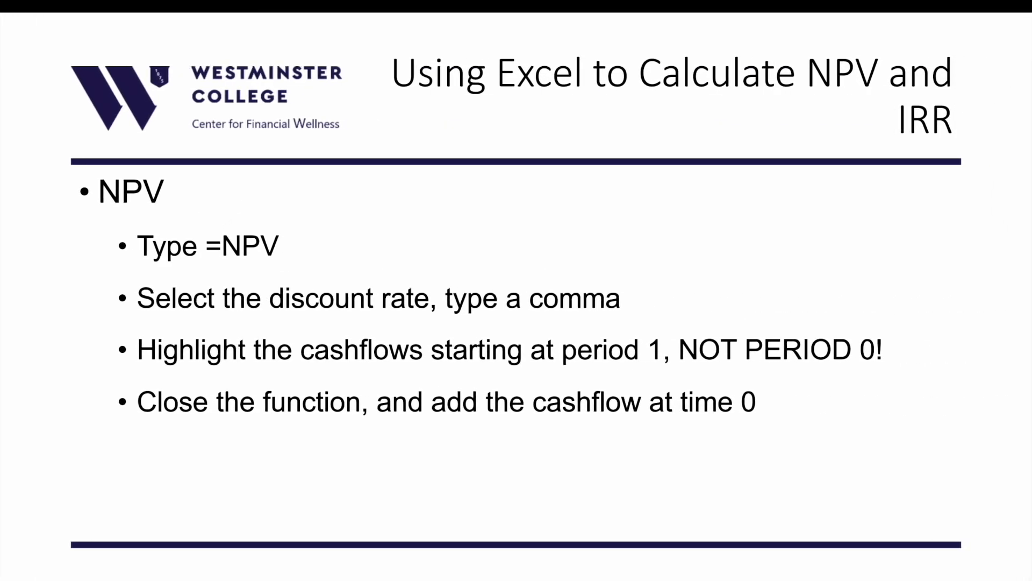
Switch to ChatGPT in Chrome and read the two-sentence explanation of a discount rate.
key(Escape)
click(221, 3)
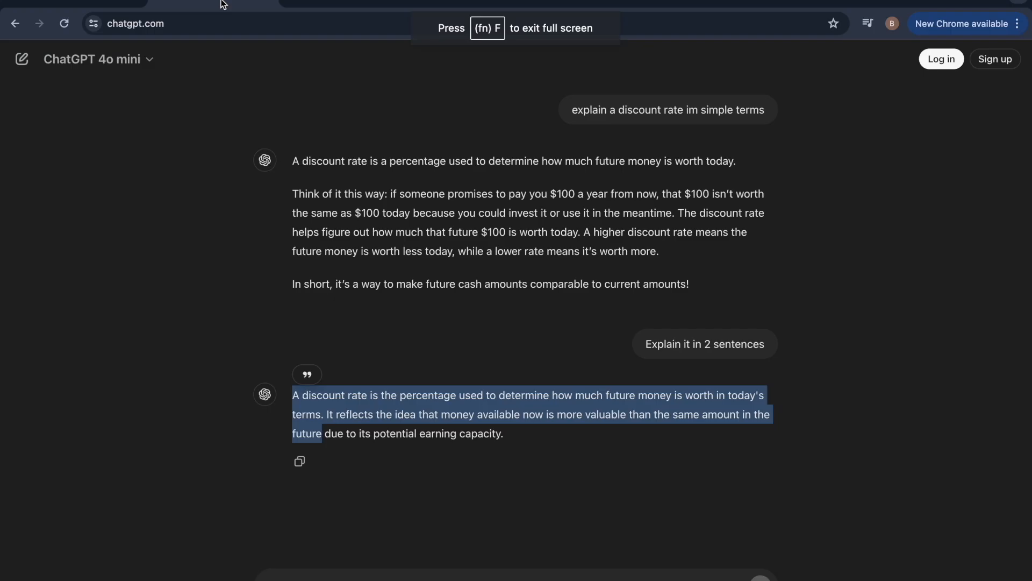
scroll(327, 408, down, 1)
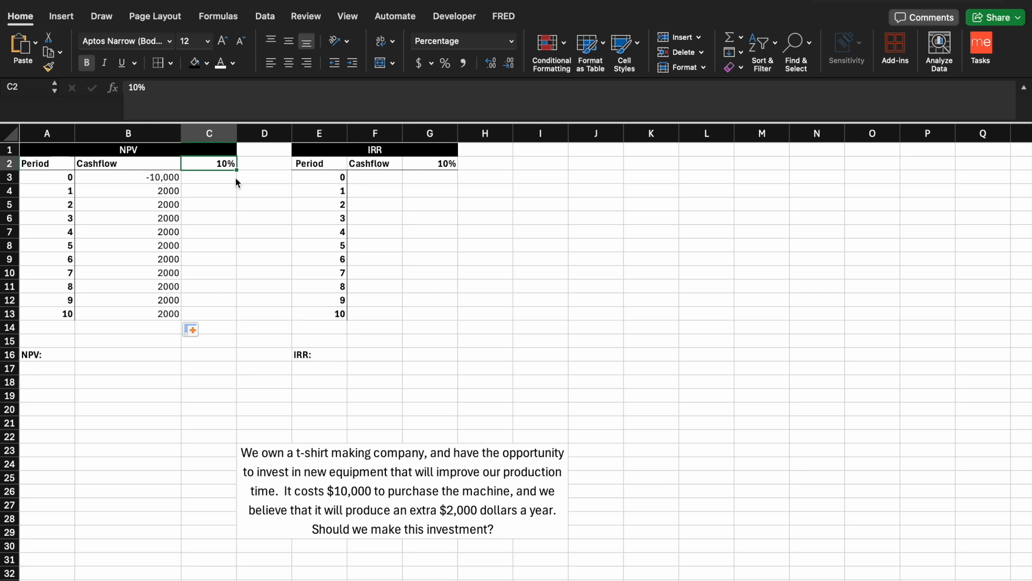
Build the formula =NPV(C2,B4:B13) in B16, using the discount rate and the cashflows of periods 1 to 10.
click(129, 357)
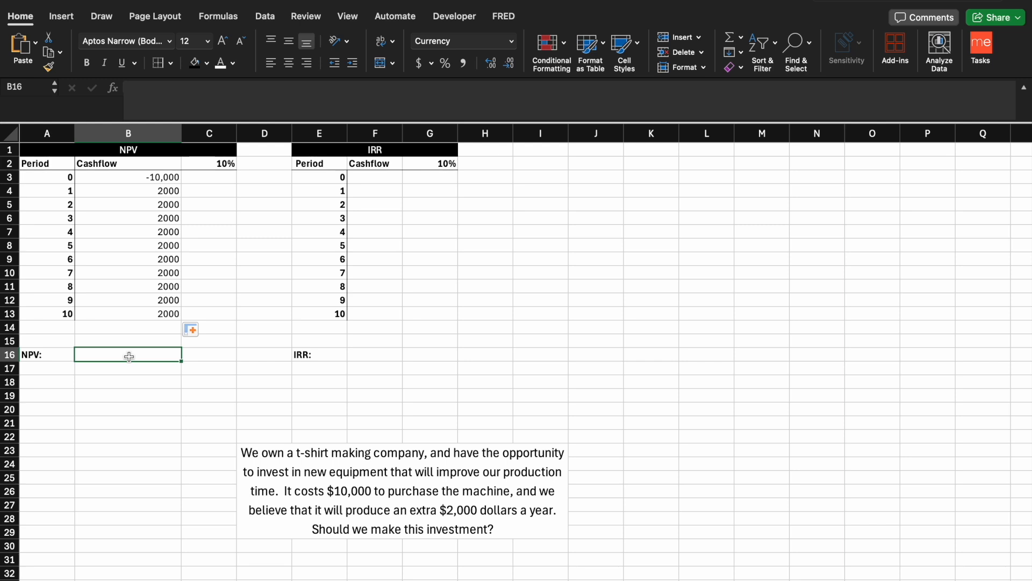
text(=)
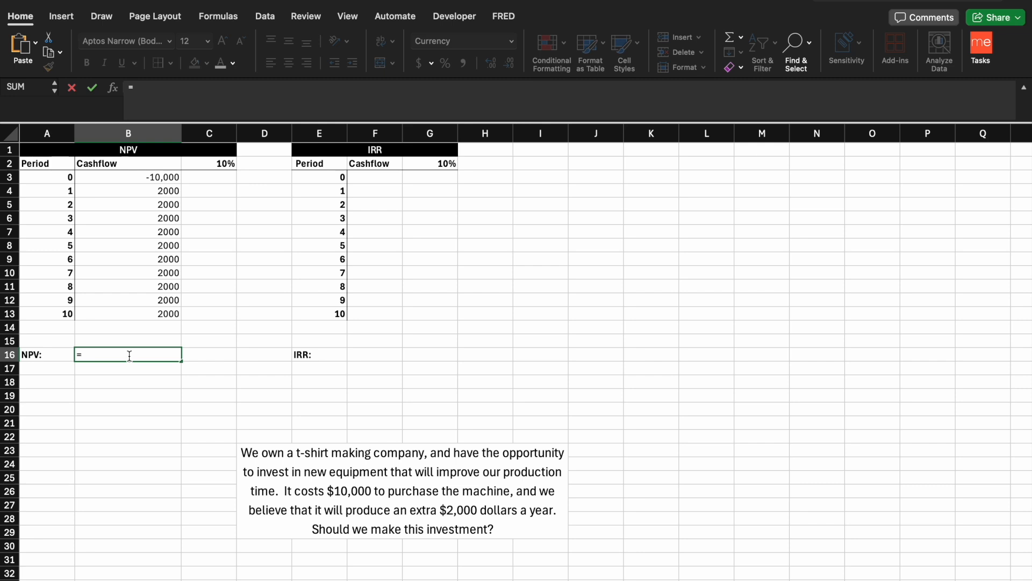
text(NP)
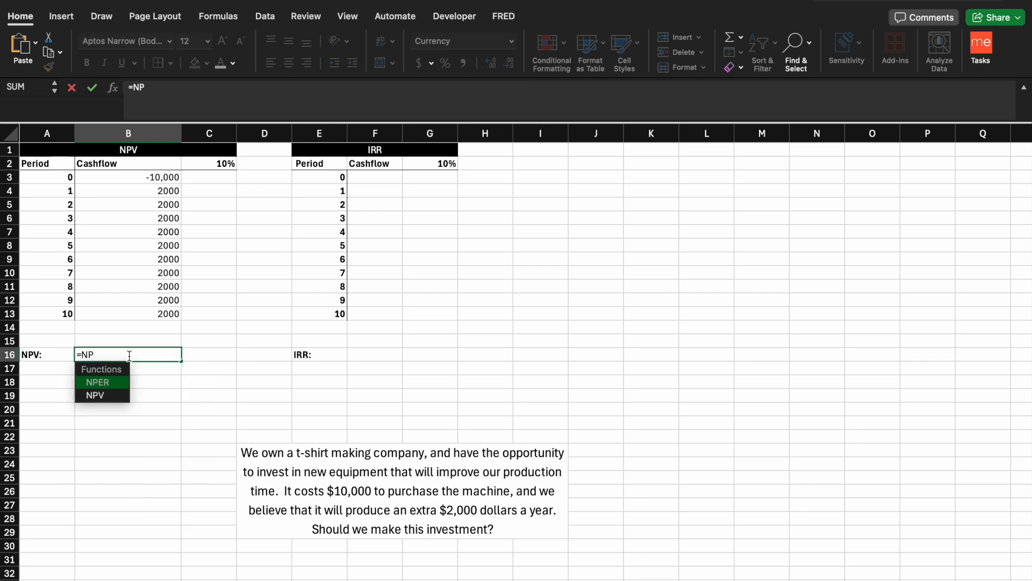
double_click(101, 396)
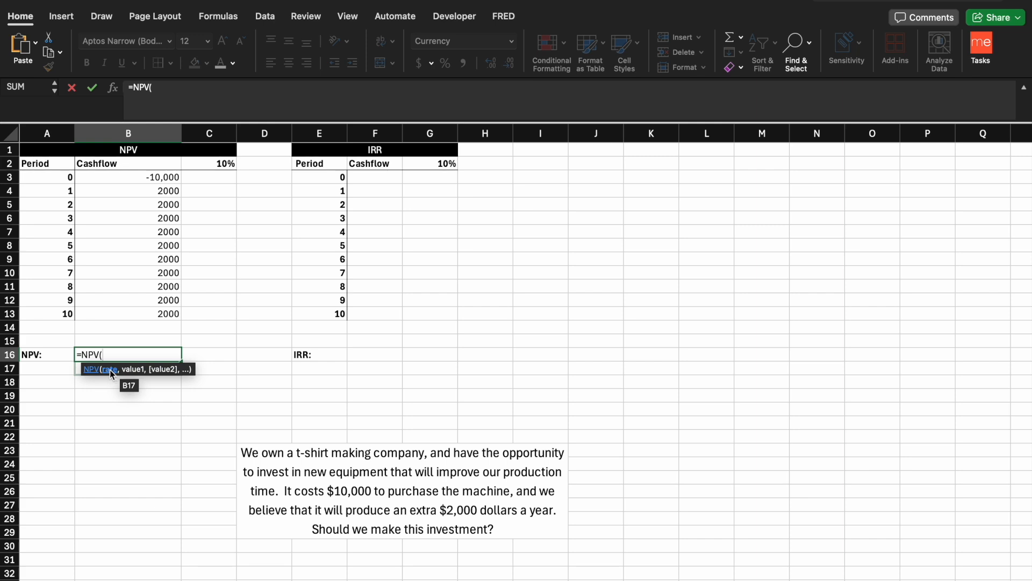
click(210, 169)
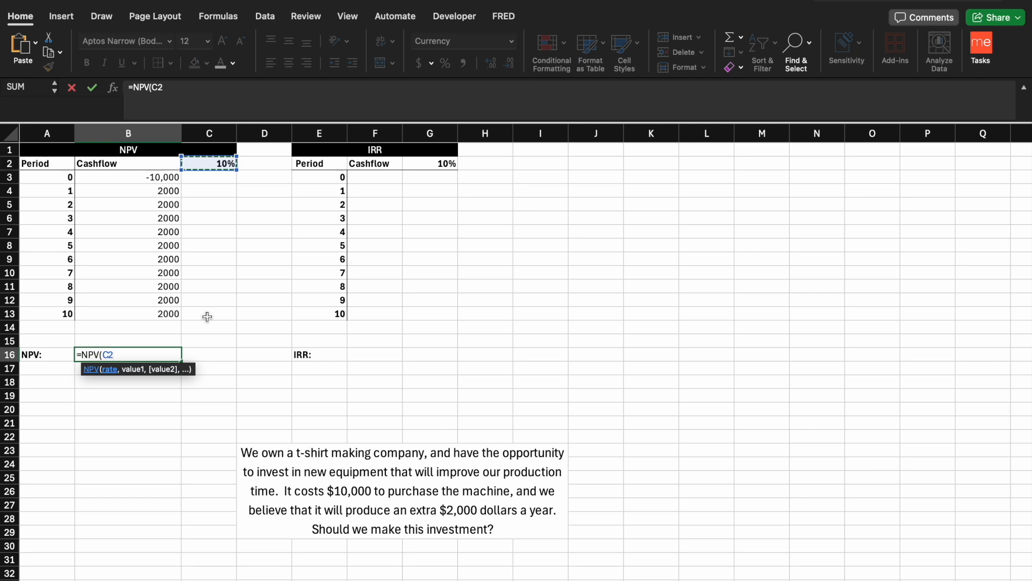
text(,)
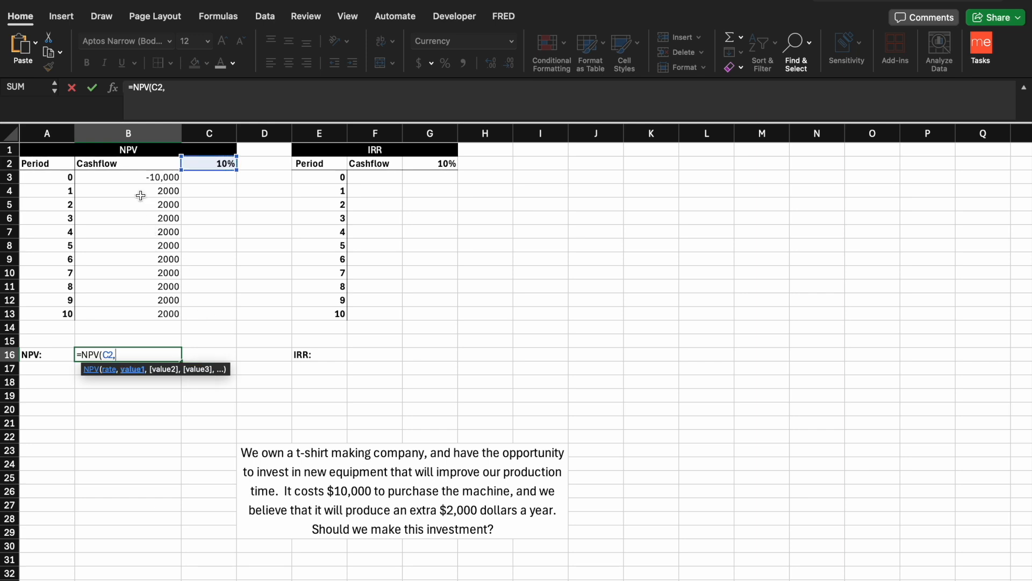
drag(141, 193, 141, 316)
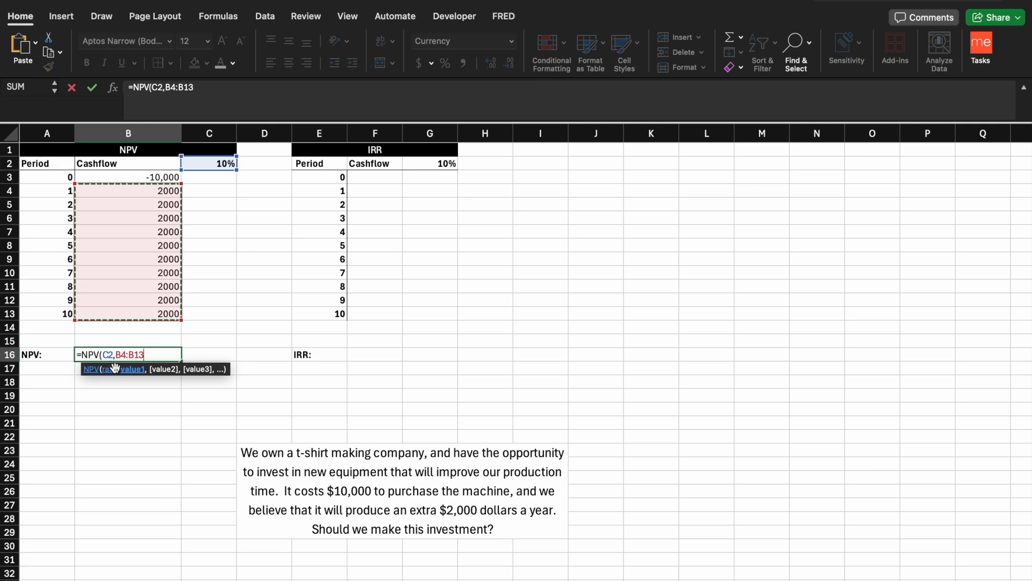
text())
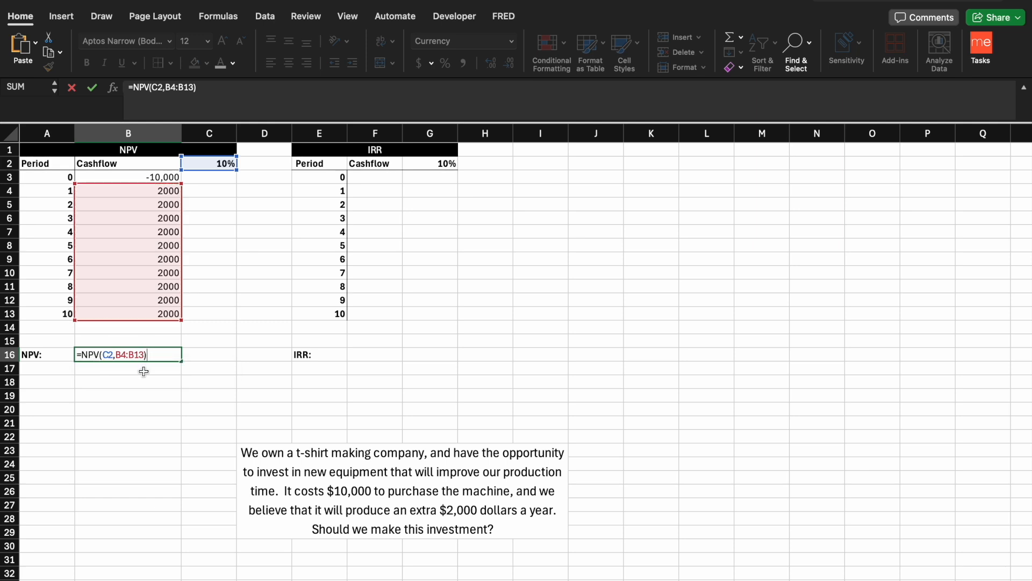
Wrap the NPV function in parentheses and add the period 0 cashflow, completing B16 as =(NPV(C2,B4:B13))+B3.
text())
key(Home)
key(Right)
text(()
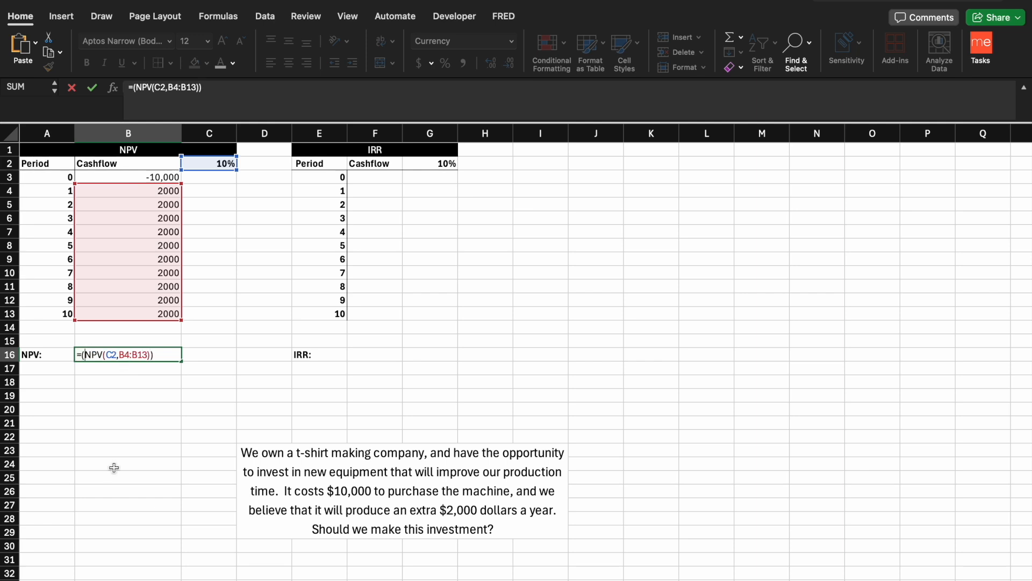
key(End)
text(+)
click(152, 177)
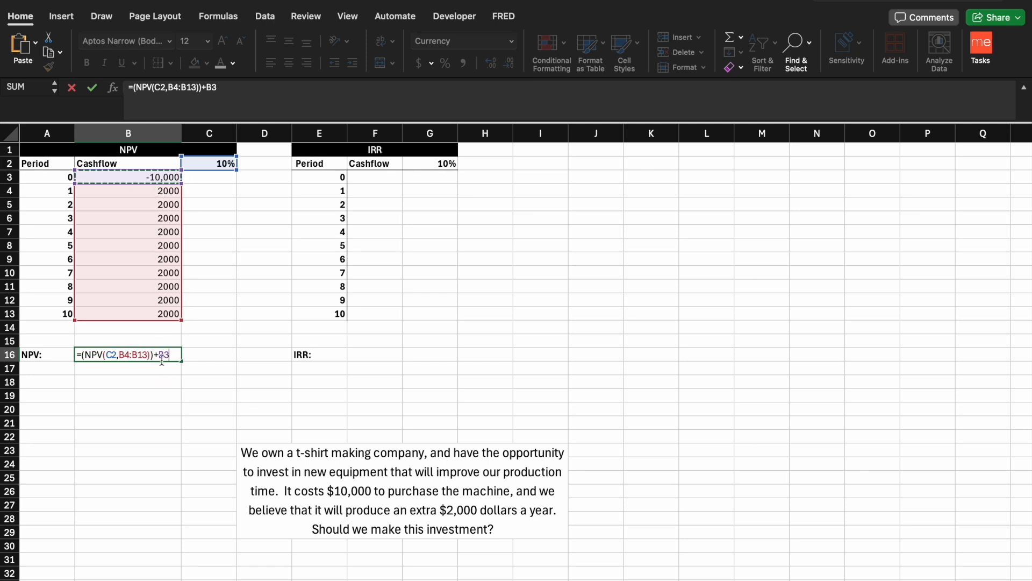
key(Return)
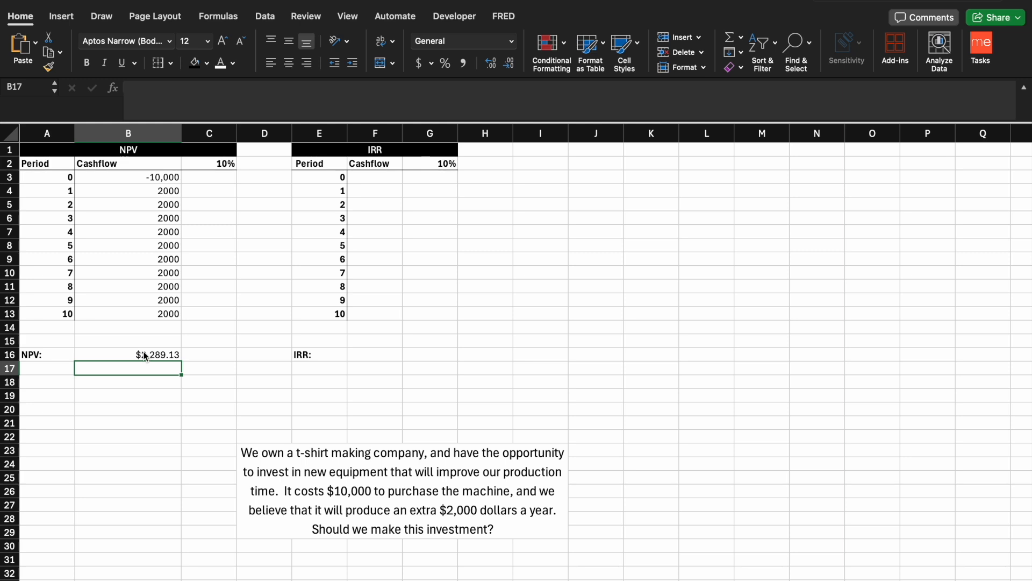
click(145, 356)
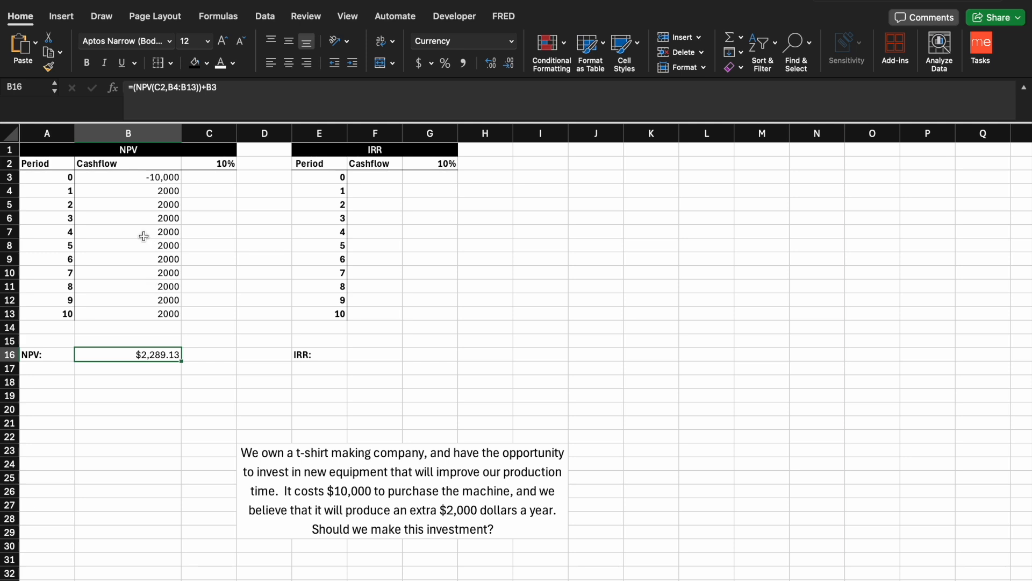
click(147, 367)
click(146, 353)
click(323, 354)
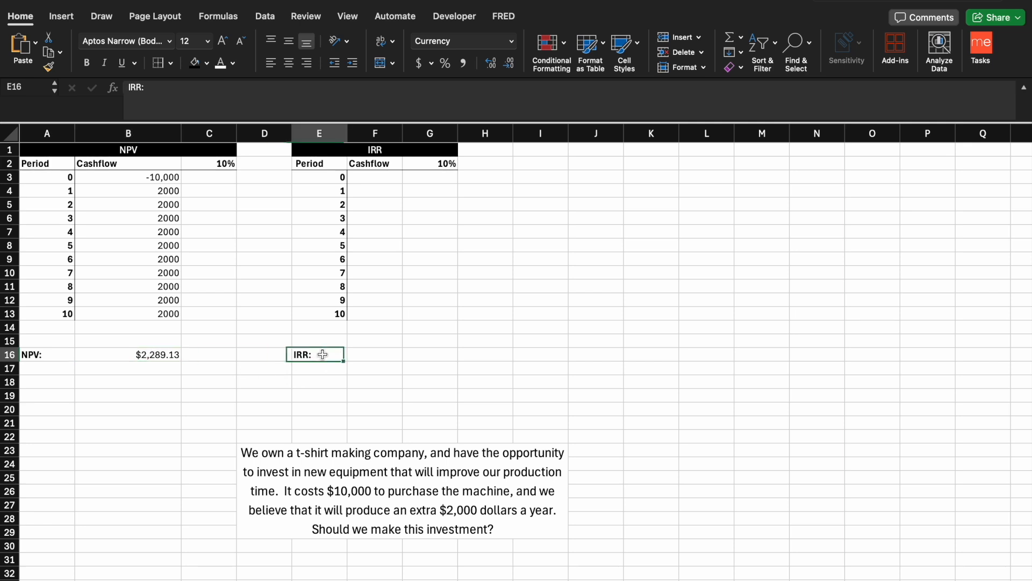
Fill the IRR table's Cashflow column from the NPV table with the formula =B3:B13 in F3.
double_click(377, 176)
click(431, 244)
click(388, 177)
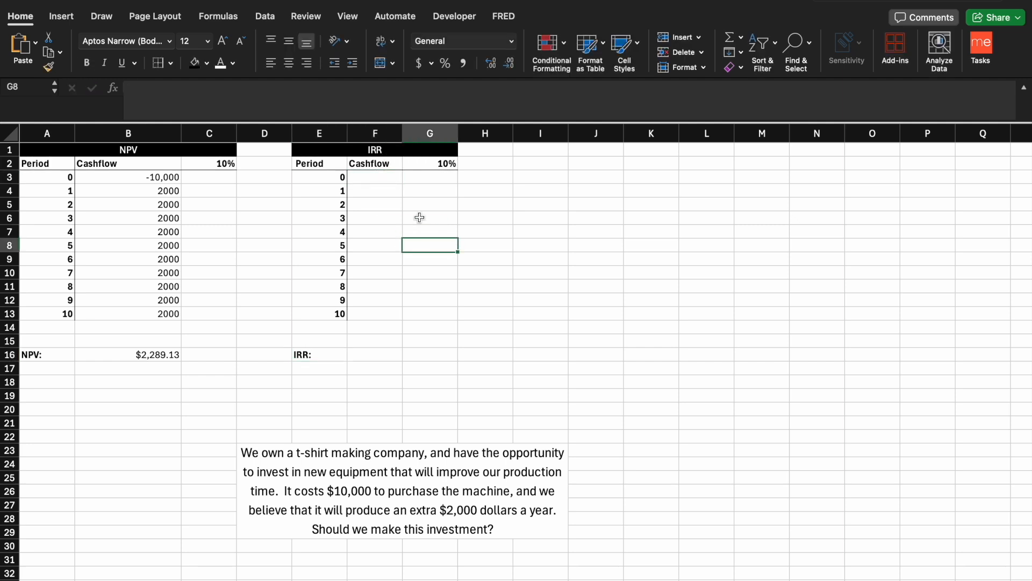
text(=)
drag(169, 177, 168, 314)
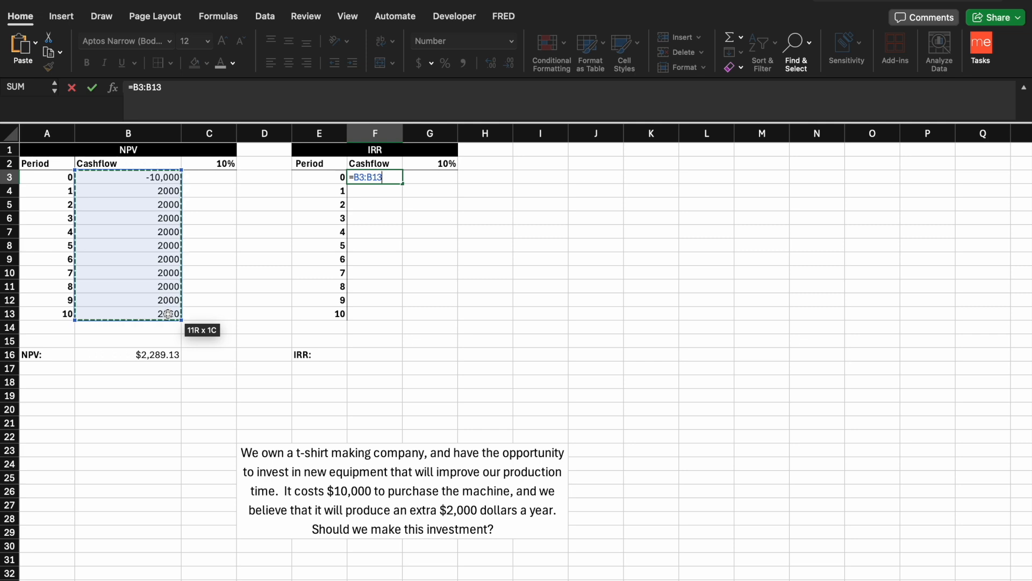
key(Return)
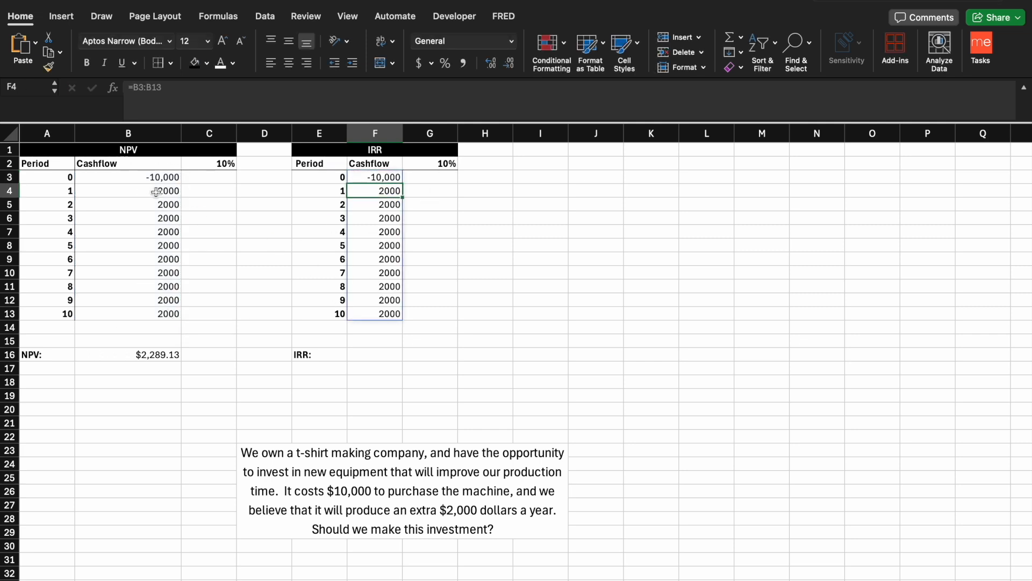
Calculate the IRR in F16 with the formula =IRR(F3#), covering the cashflows of periods 0 to 10.
click(381, 353)
text(=)
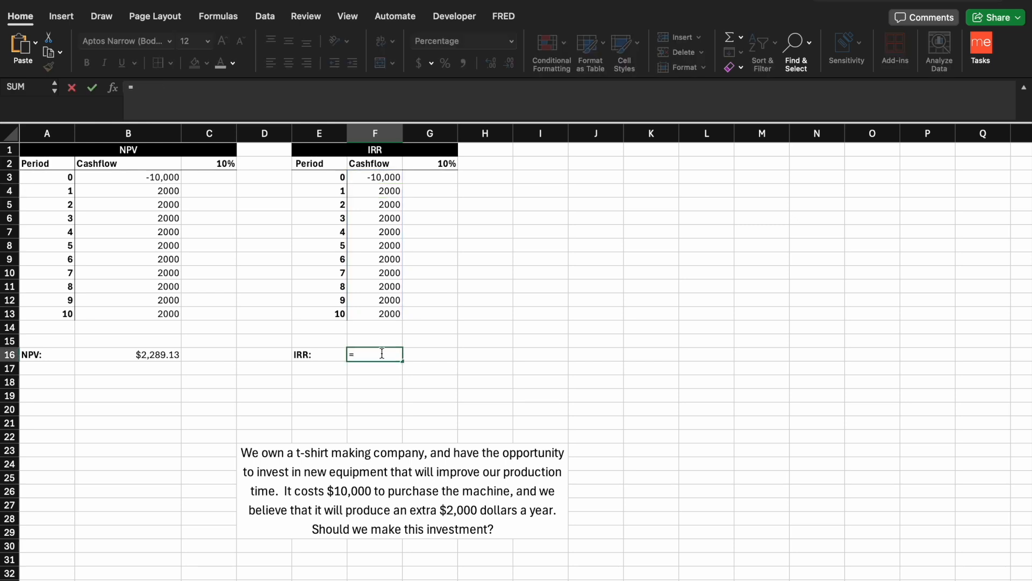
text(IRR)
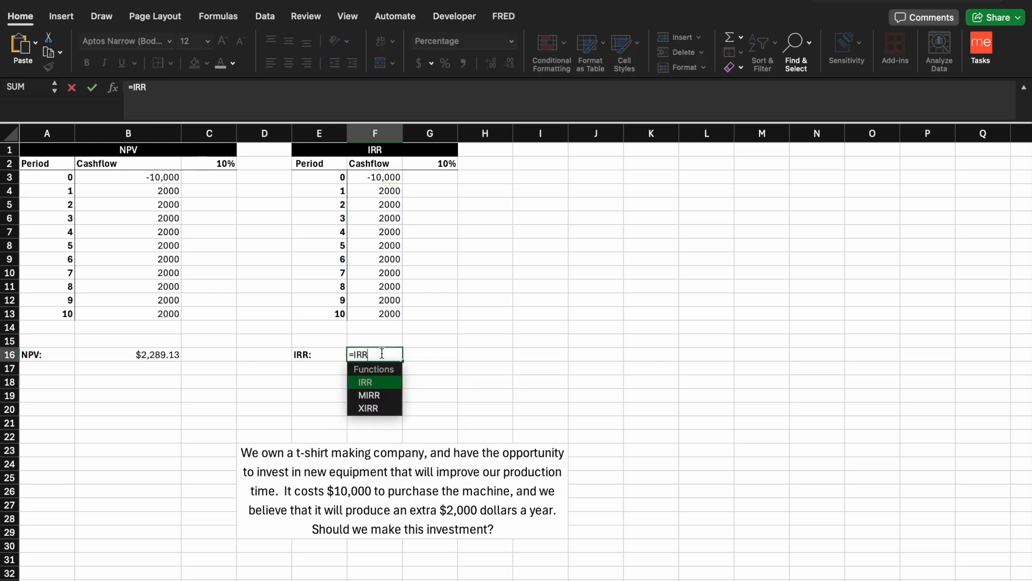
double_click(374, 381)
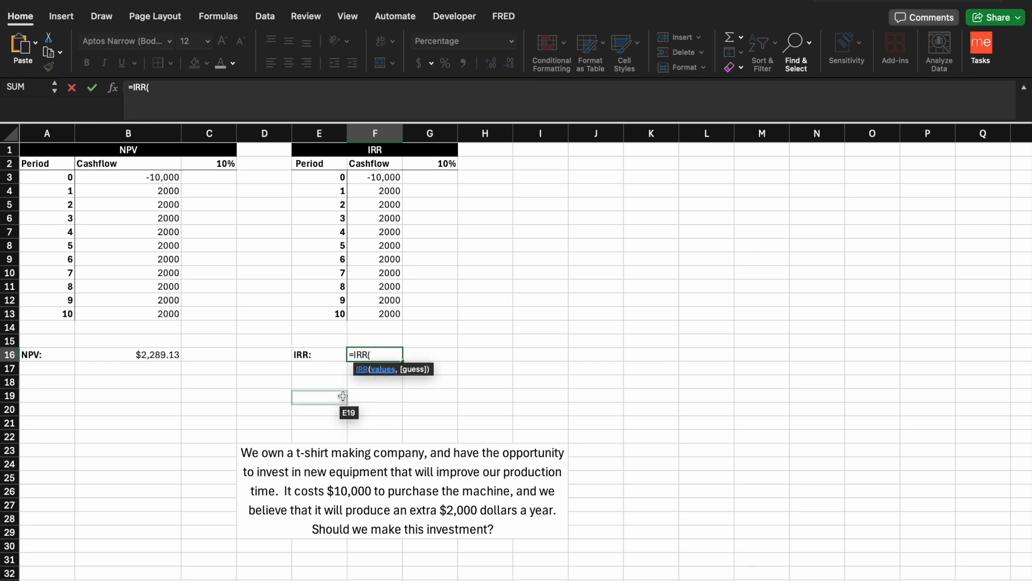
drag(386, 177, 388, 315)
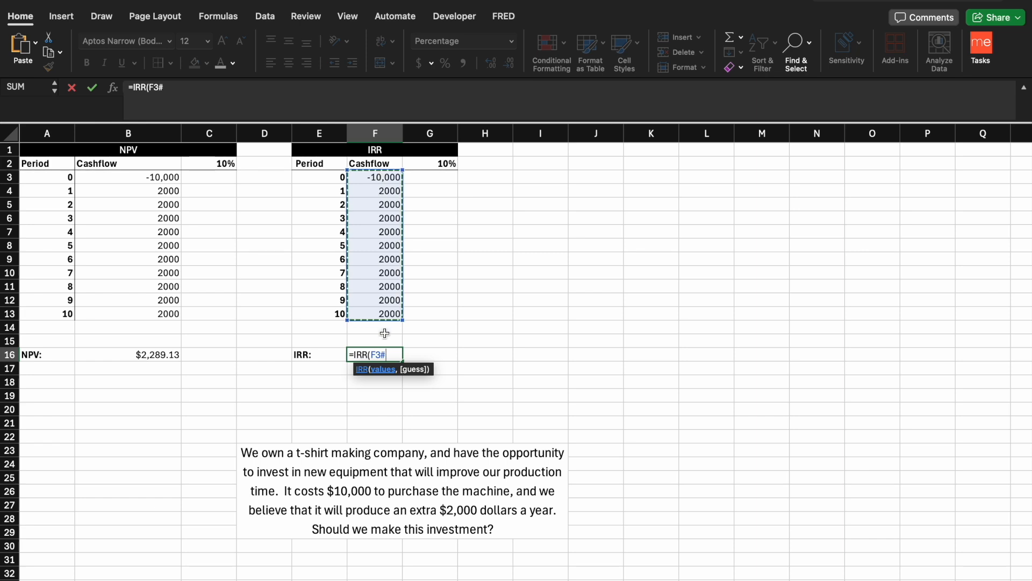
key(Return)
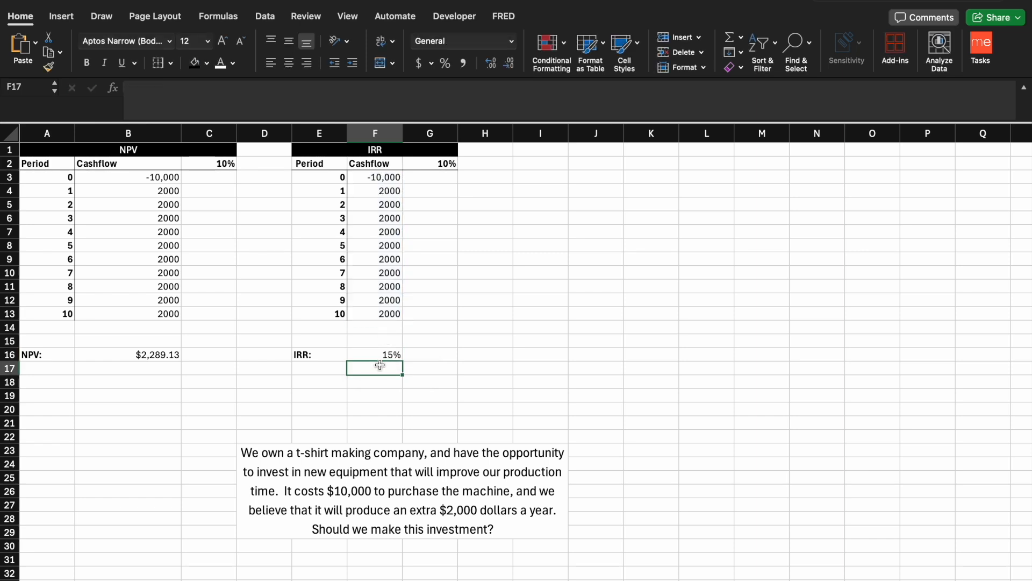
Show the IRR percentage in F16 with two decimal places.
click(380, 358)
click(492, 64)
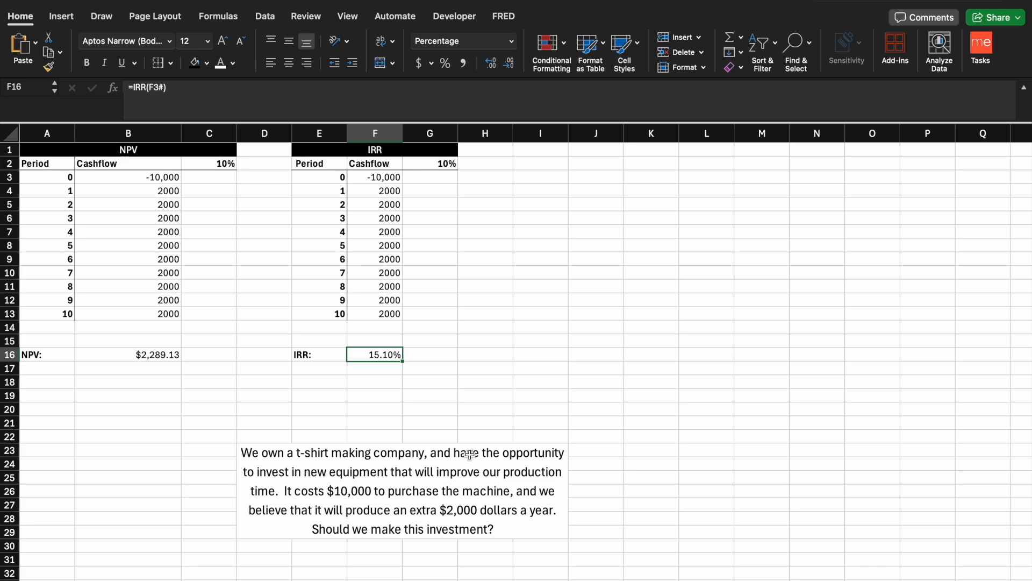
click(482, 492)
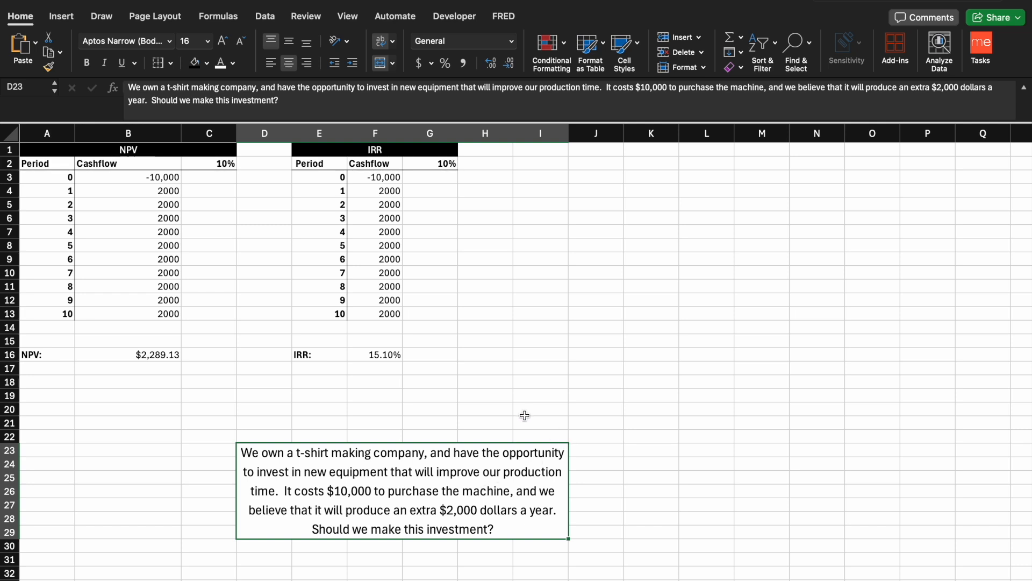
click(371, 356)
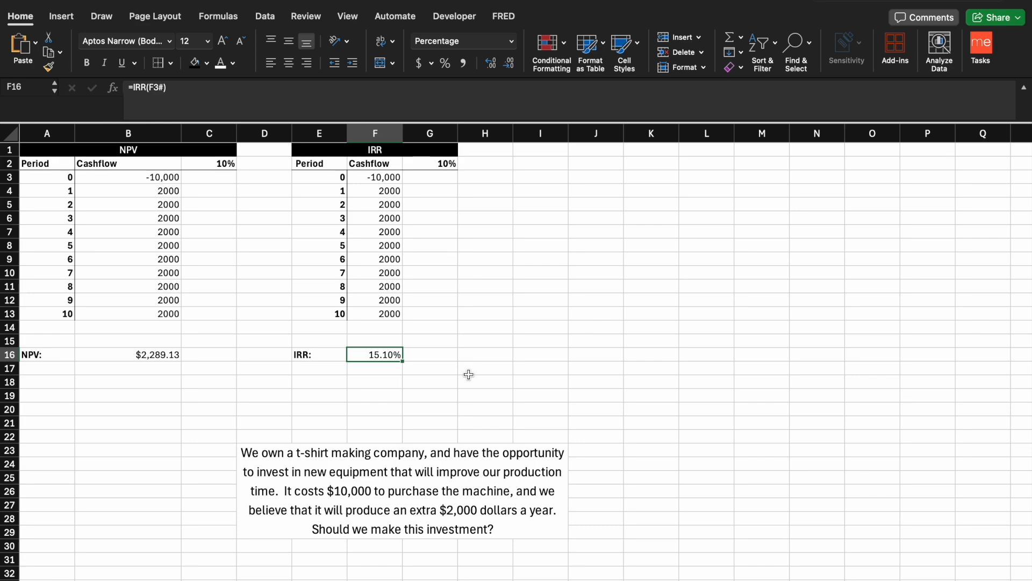
Switch to the NPV and IRR presentation in Chrome and advance from the NPV instructions to the IRR instructions slide.
key(ctrl+Right)
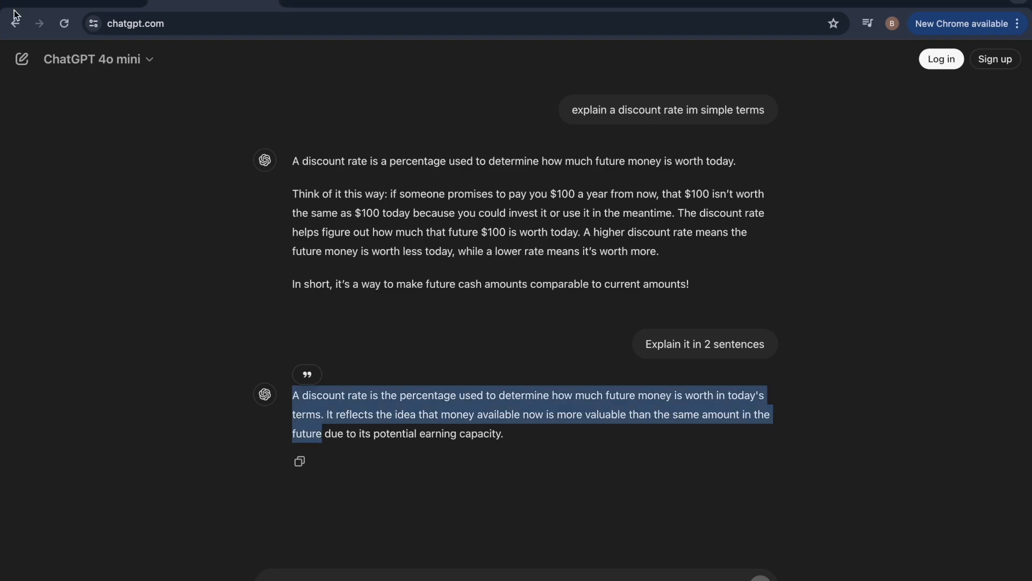
click(887, 3)
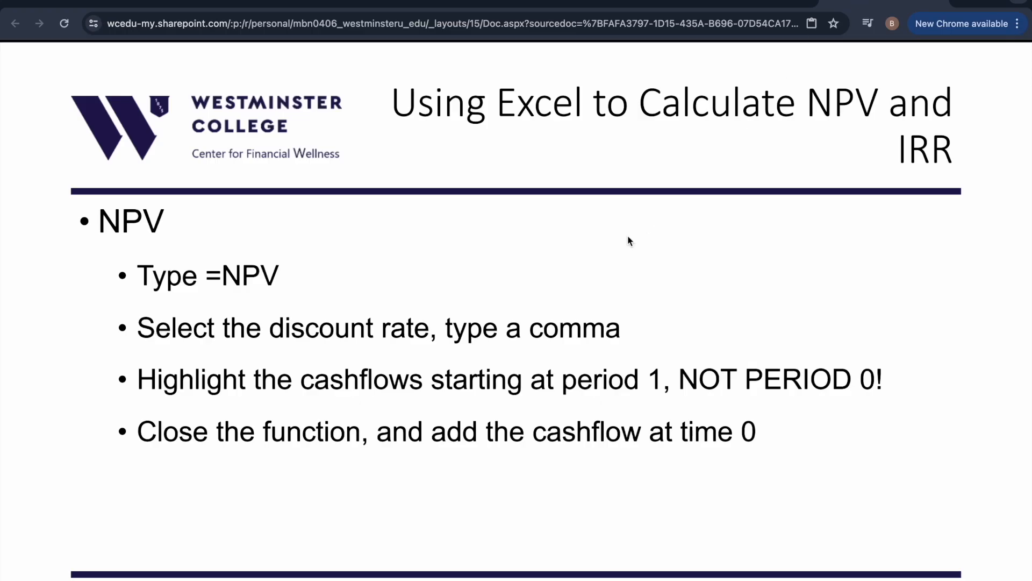
click(361, 327)
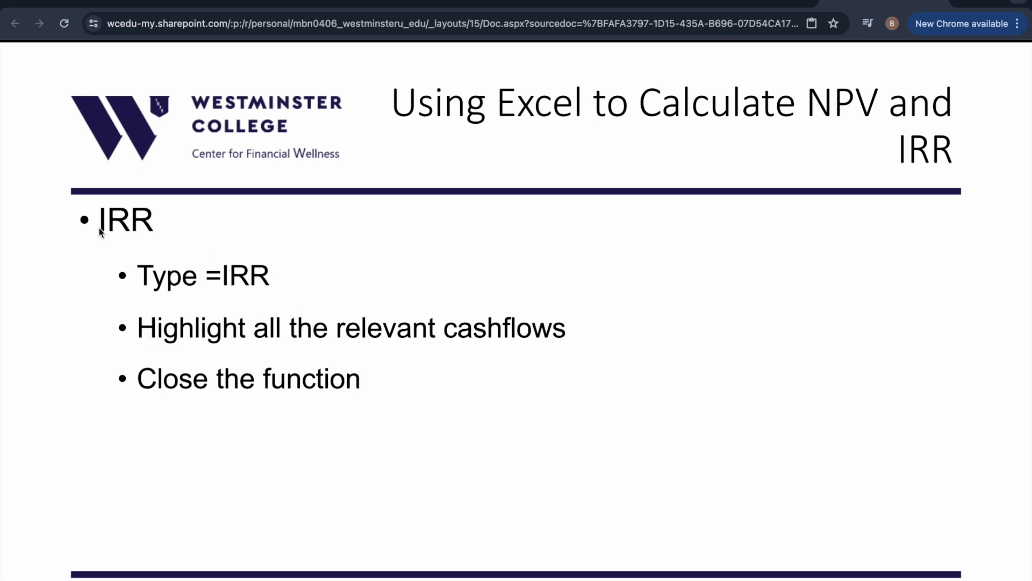